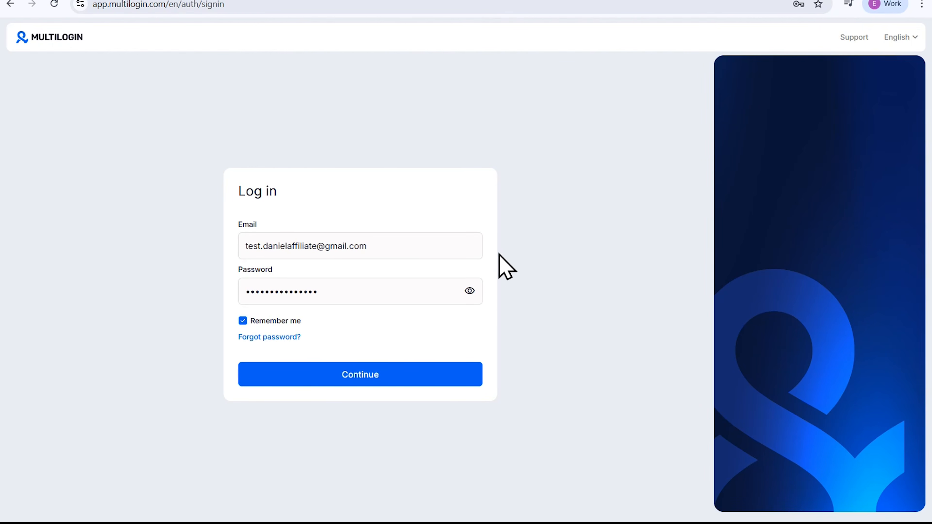
- Log in to the account and enter the new team member's email in a team invitation
left_click(434, 374)
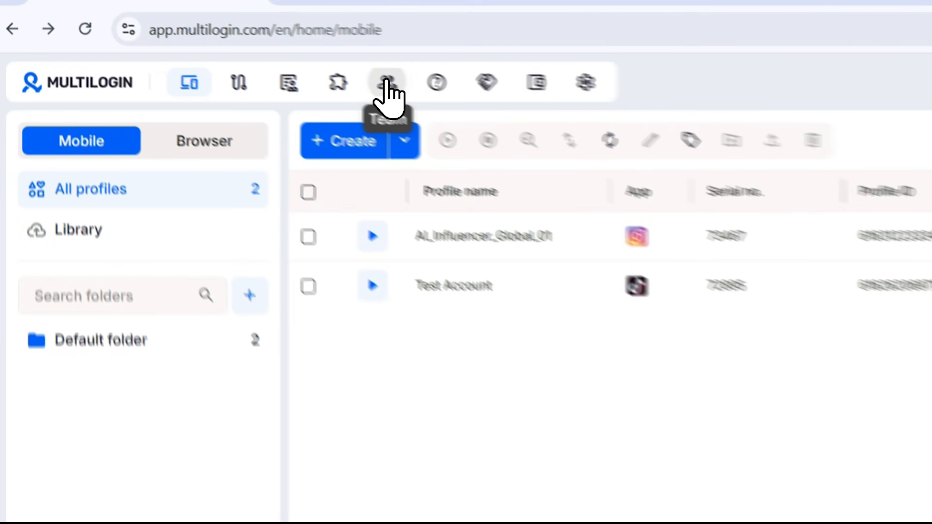
left_click(236, 36)
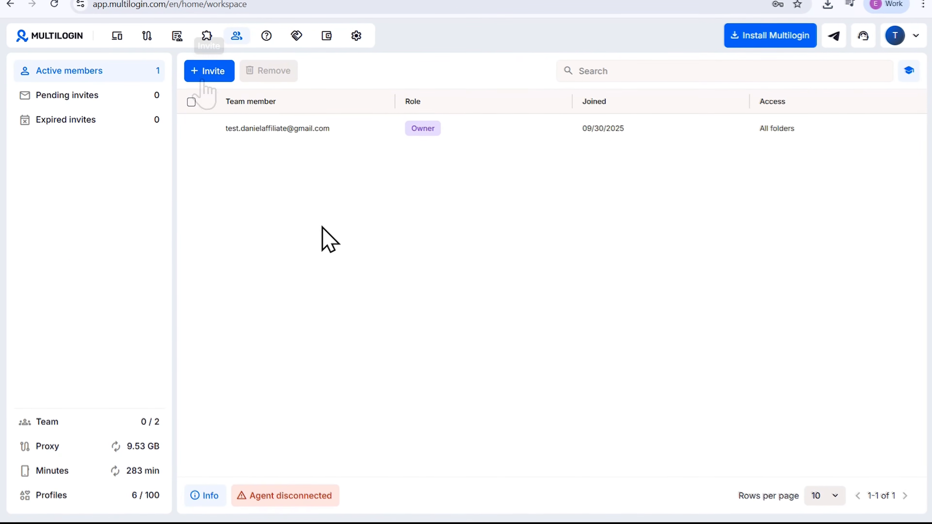
left_click(203, 70)
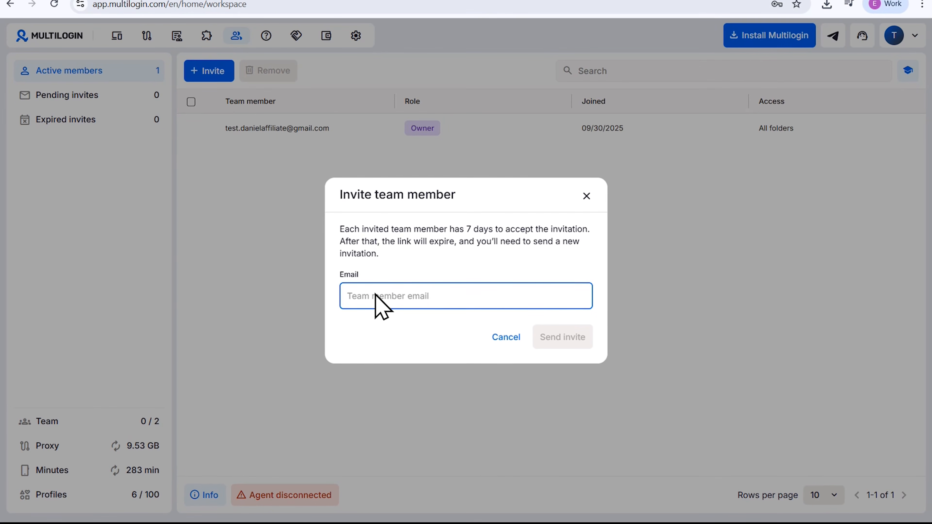
key("ctrl+v")
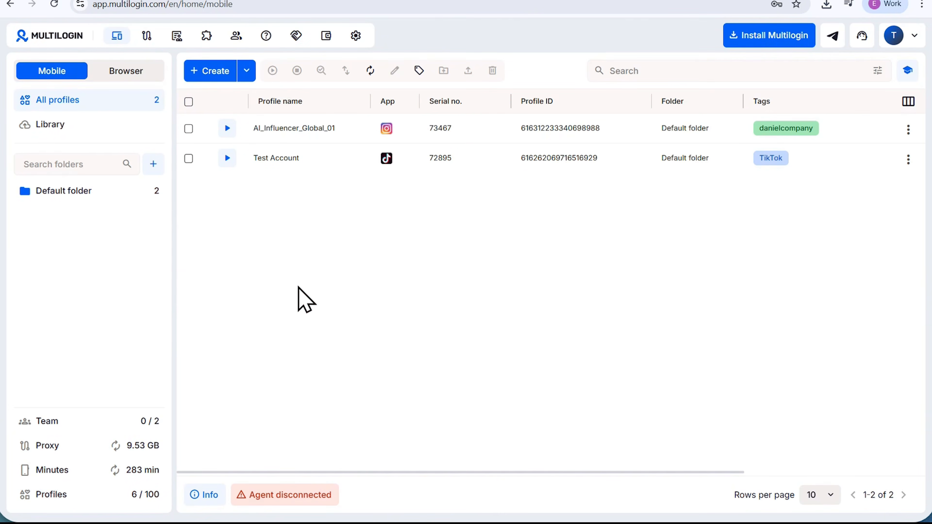
- Connect the already installed agent and allow the site to access other apps and services on this device
left_click(280, 494)
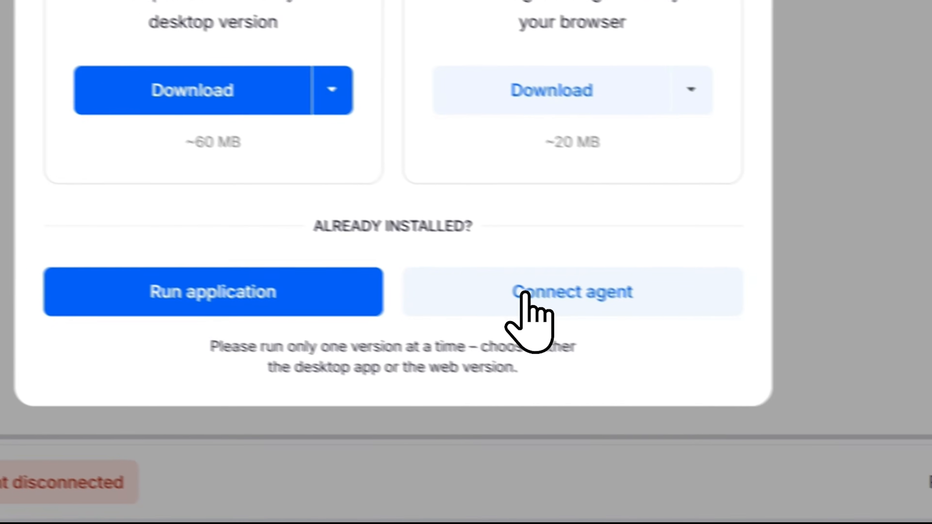
left_click(525, 293)
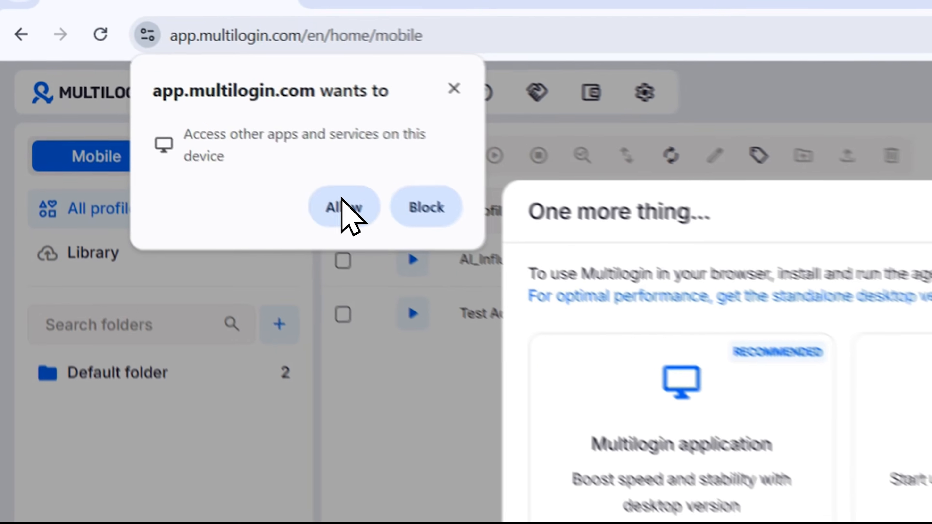
left_click(189, 99)
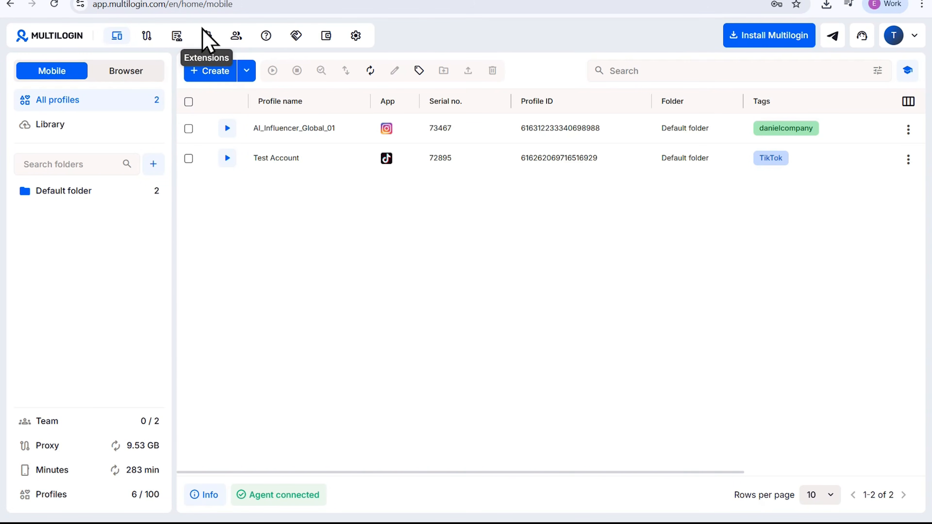
- Start a mobile profile with a custom profile name, the Facebook use case and the tags "facebook, ads, client"
left_click(206, 77)
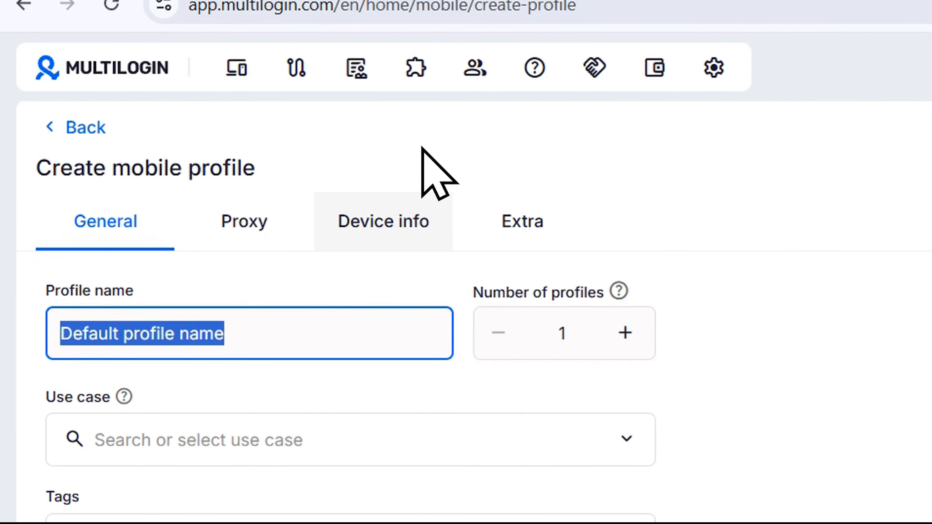
left_click(319, 334)
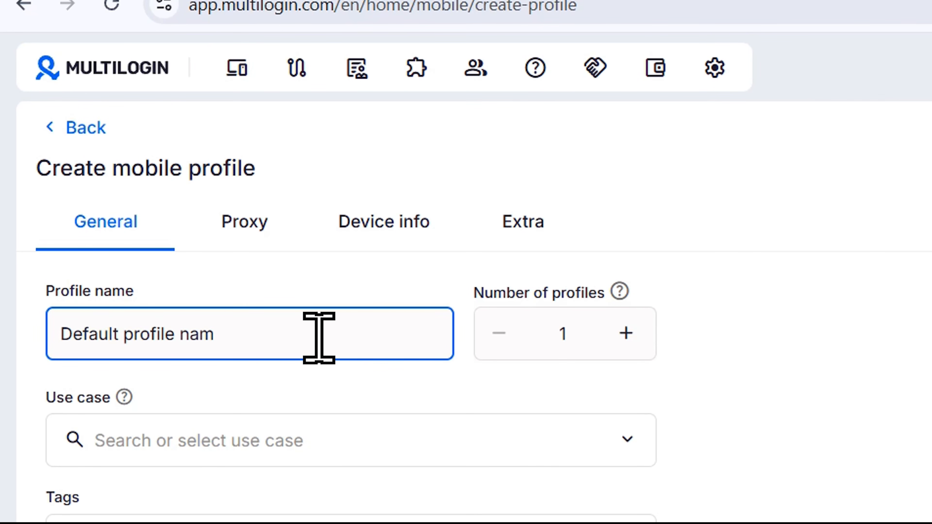
key("BackSpace")
key("BackSpace")
key("BackSpace")
key("BackSpace")
key("BackSpace")
key("BackSpace")
key("BackSpace")
key("BackSpace")
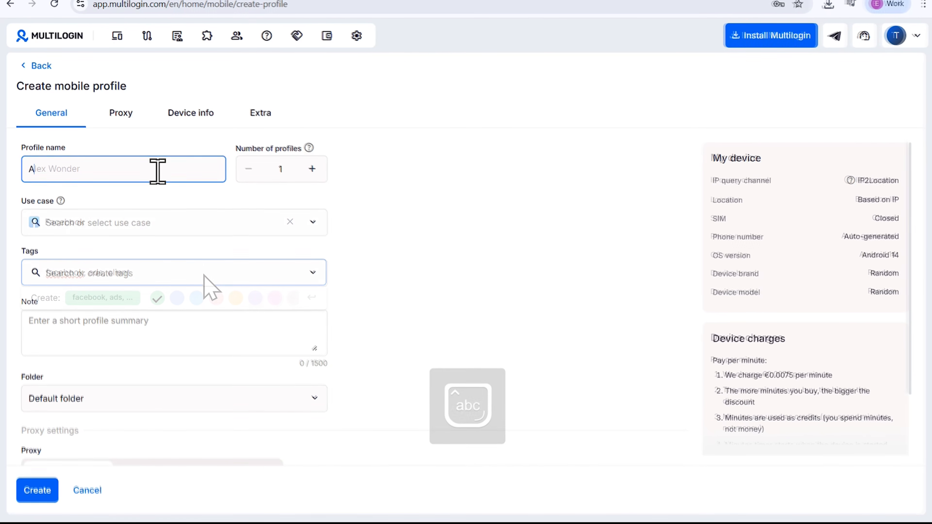
left_click(176, 295)
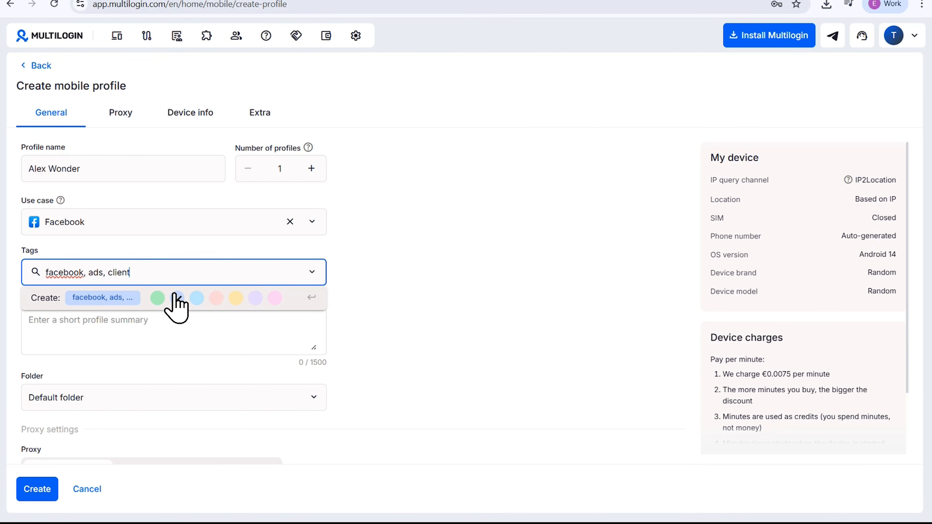
left_click(442, 496)
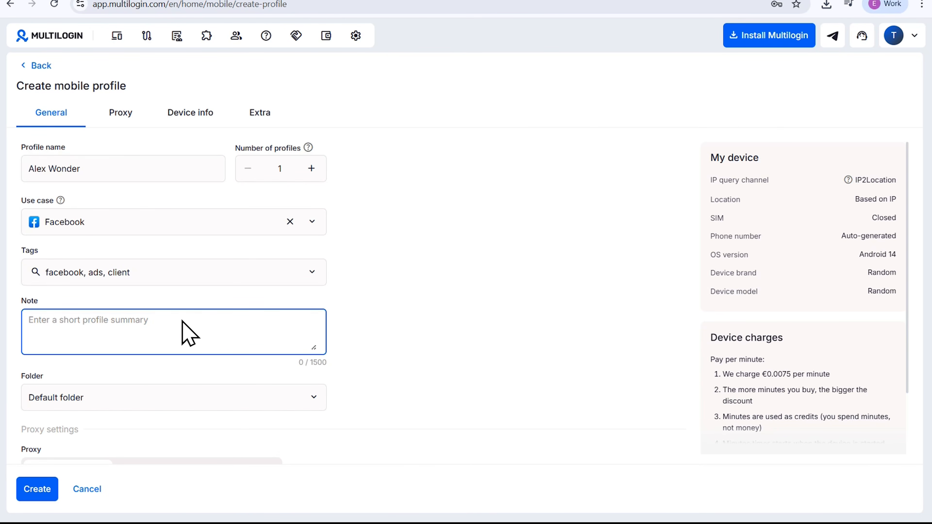
- Create the profile with a Multilogin SOCKS5 proxy at a random location, Android 14 and a random device brand
scroll(182, 320, "down", 5)
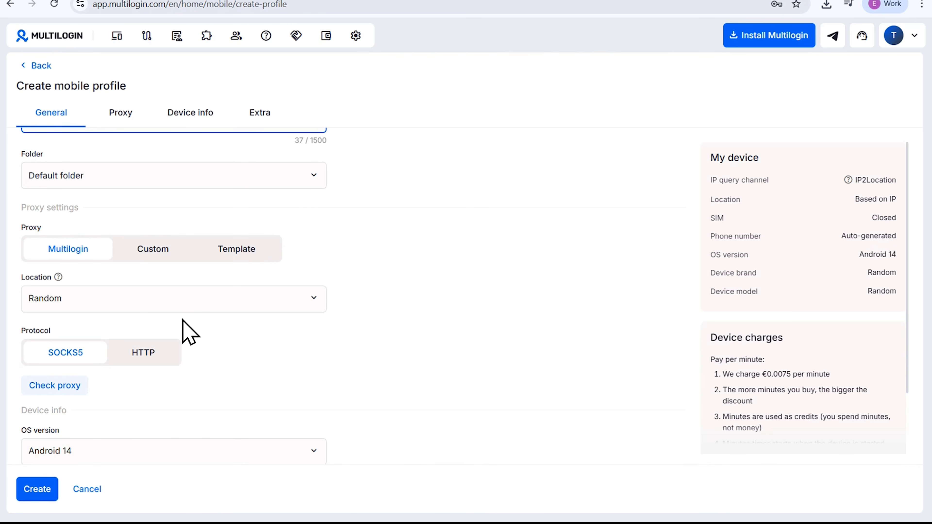
left_click(186, 310)
left_click(185, 304)
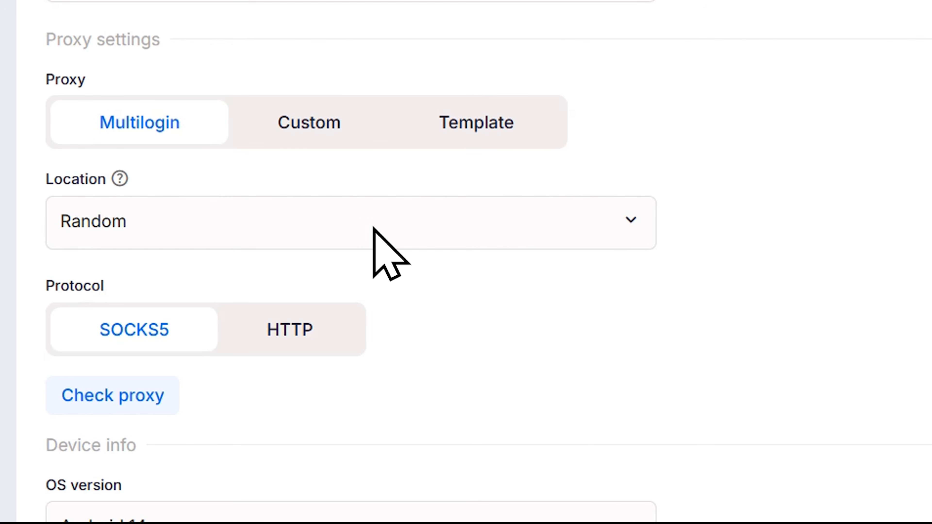
scroll(372, 227, "down", 5)
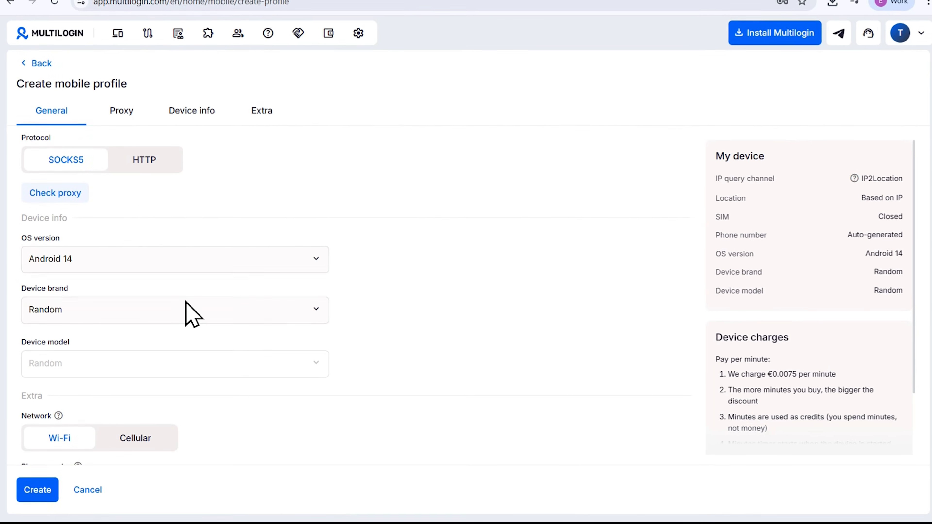
scroll(186, 309, "down", 3)
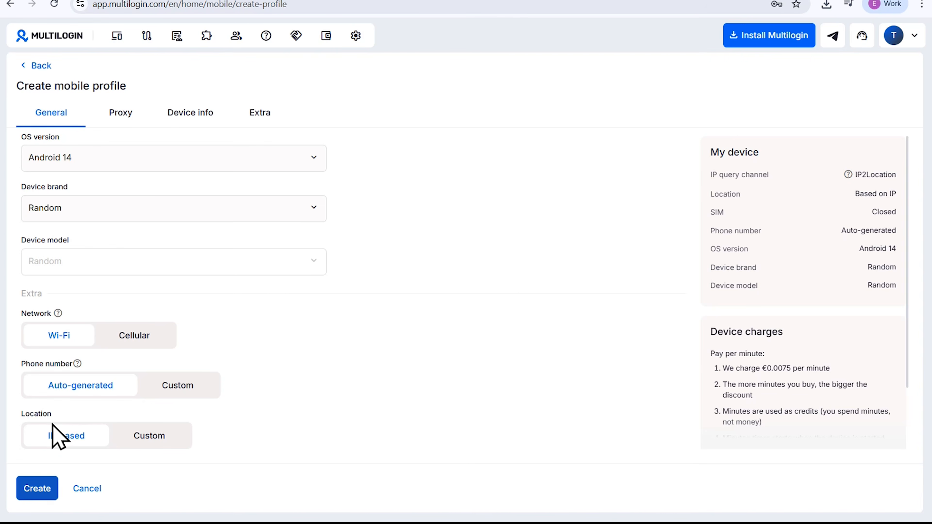
left_click(38, 490)
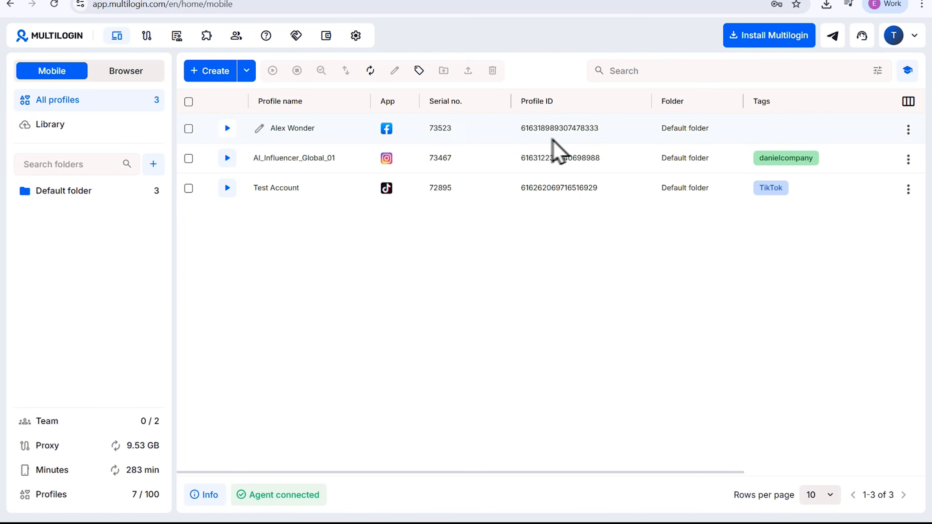
- Launch the new Facebook profile's phone and begin creating a new account in its Facebook app
left_click(188, 128)
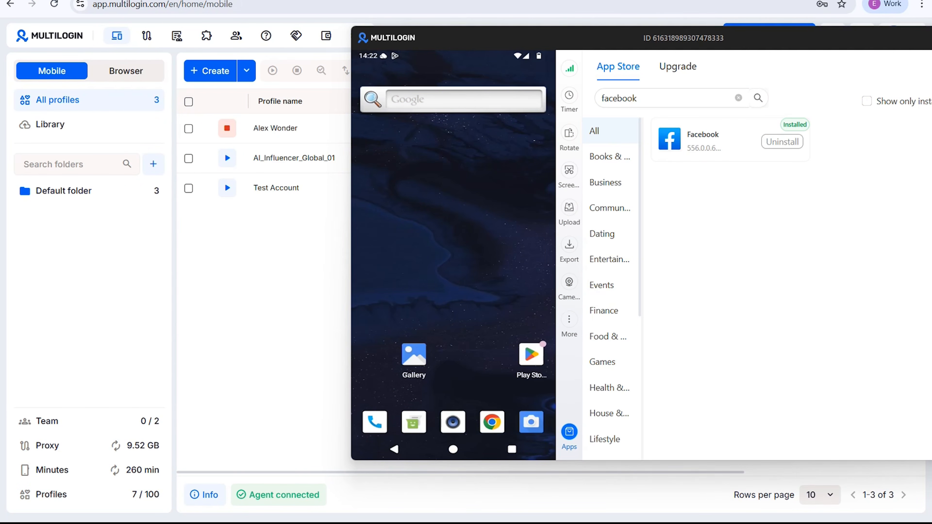
left_click_drag(471, 221, 399, 221)
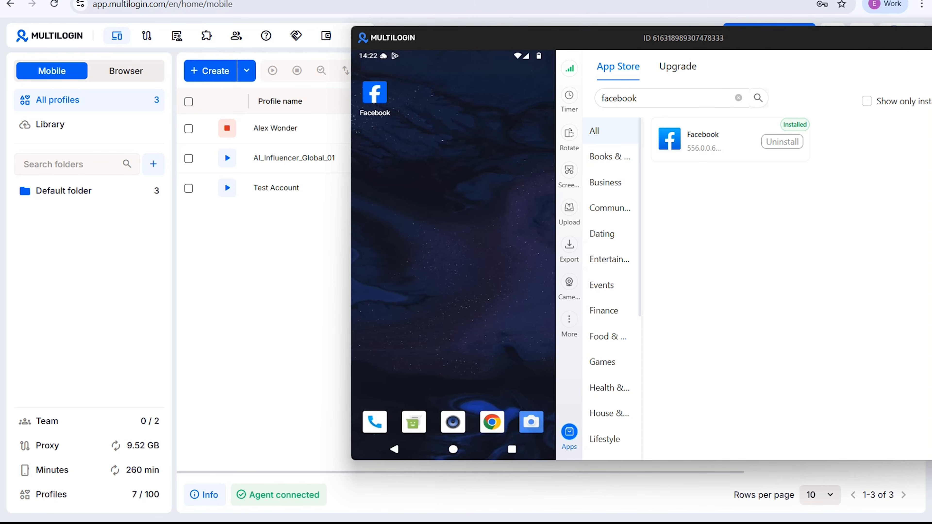
left_click(375, 92)
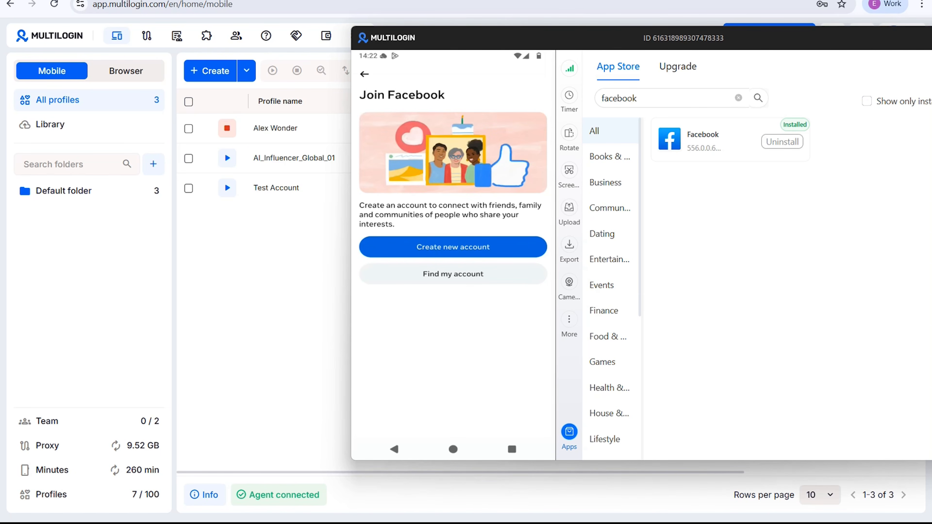
left_click(452, 247)
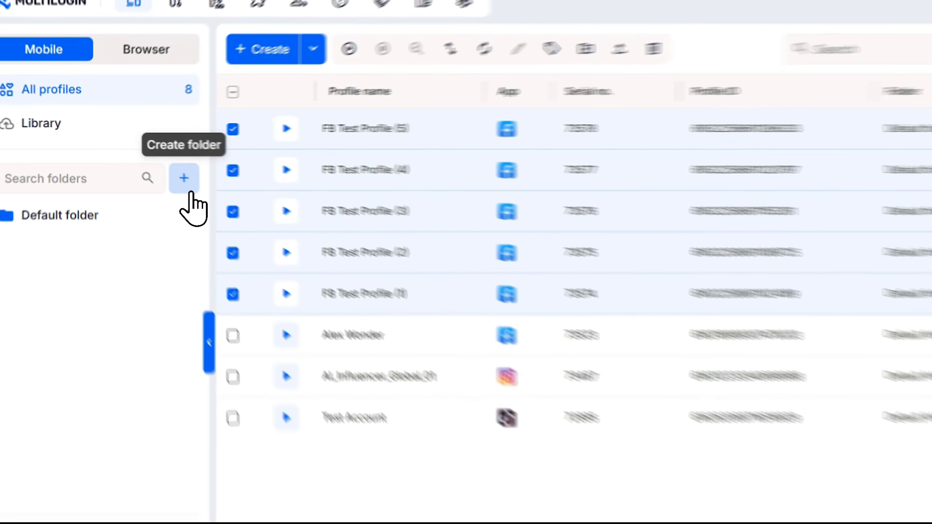
- Create a profile folder named FACEBOOK PROFILES
left_click(153, 163)
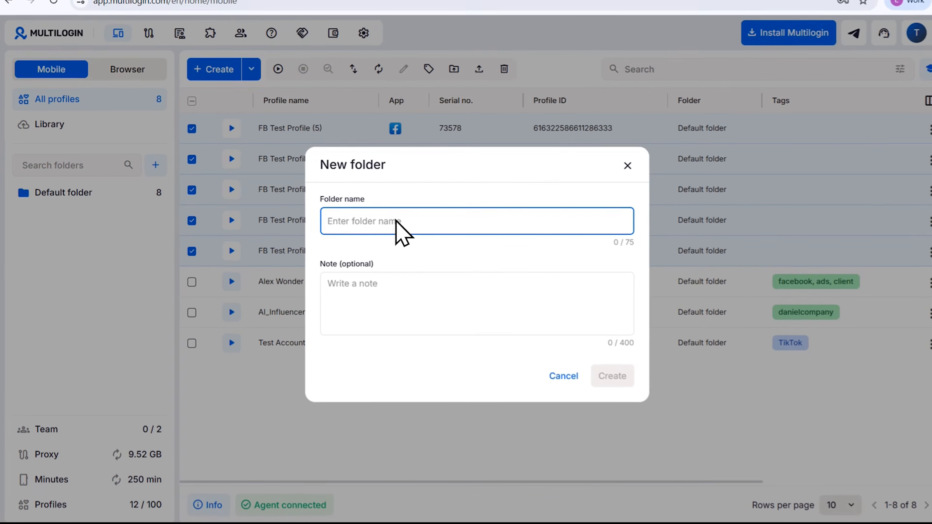
type("FACEBOOK PROFILES")
left_click(598, 369)
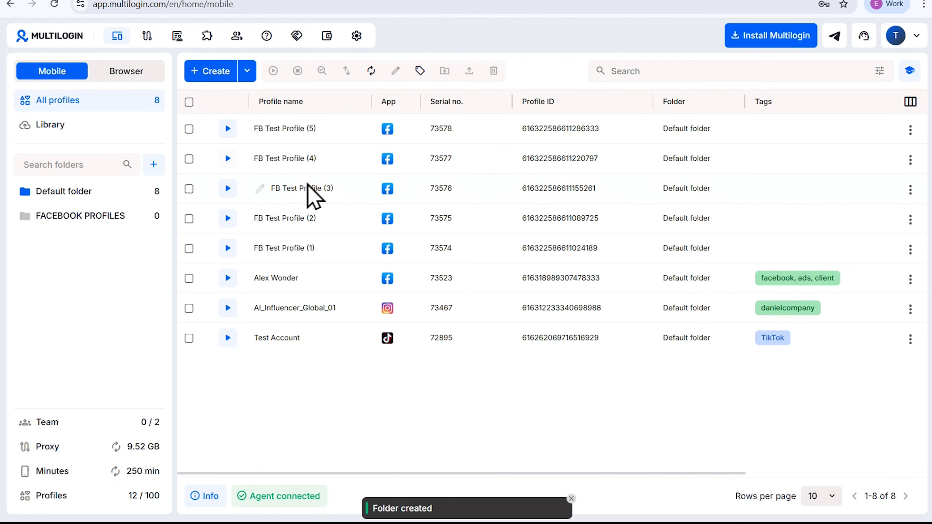
- Move the five mobile profiles FB Test Profile (1) through (5) to the FACEBOOK PROFILES folder
left_click(190, 250)
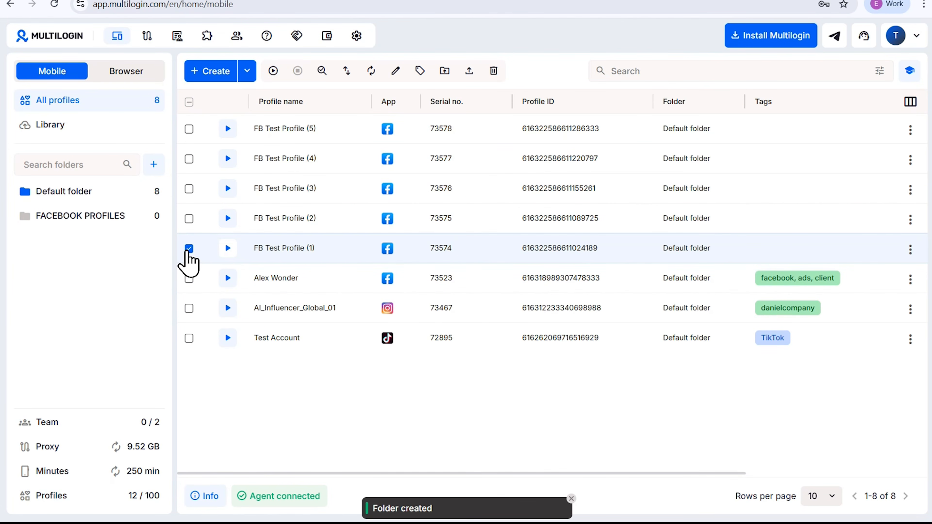
left_click(189, 219)
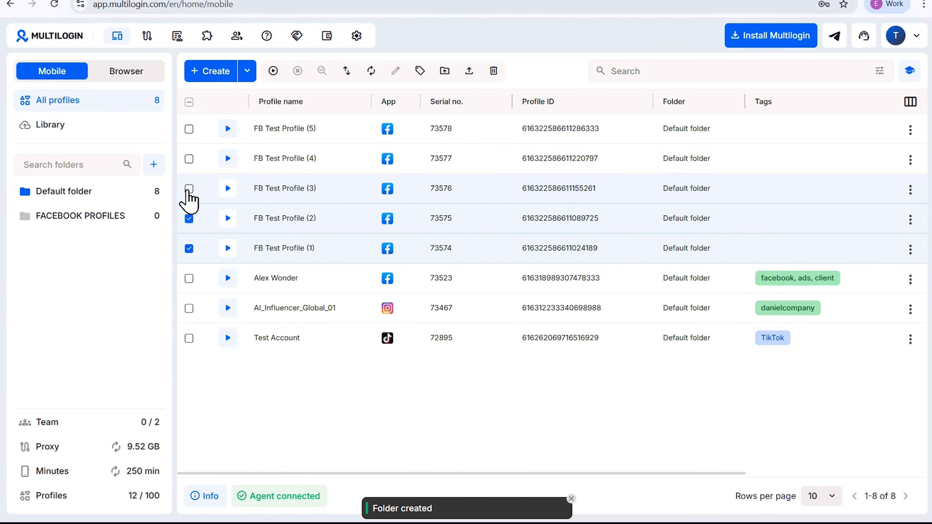
left_click(189, 189)
left_click(189, 159)
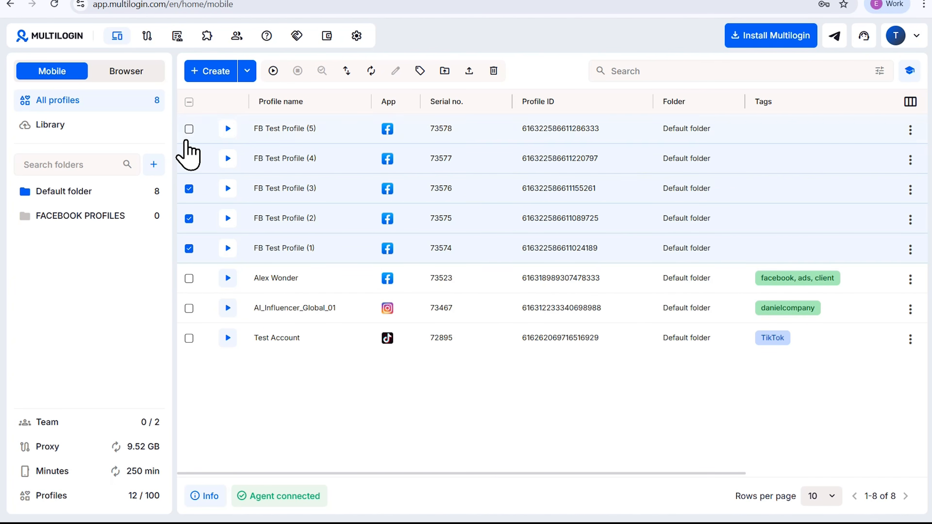
left_click(189, 129)
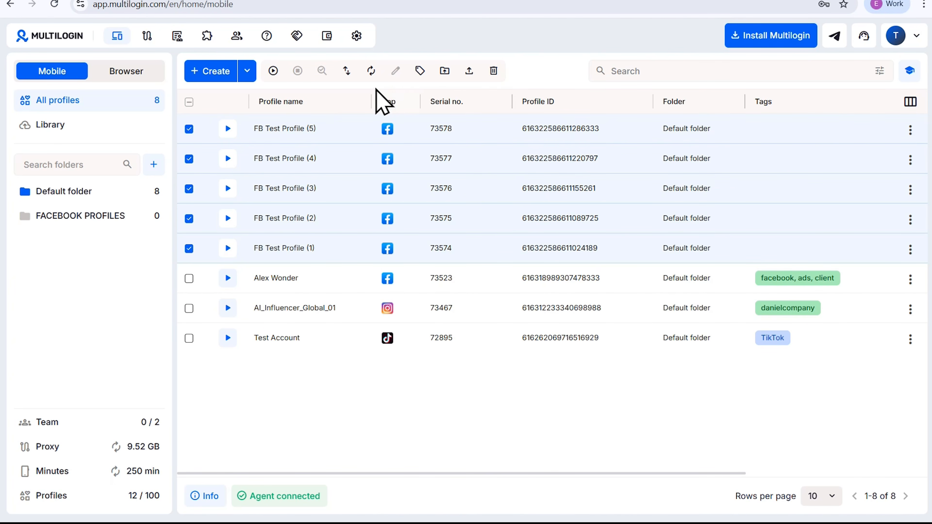
left_click(444, 75)
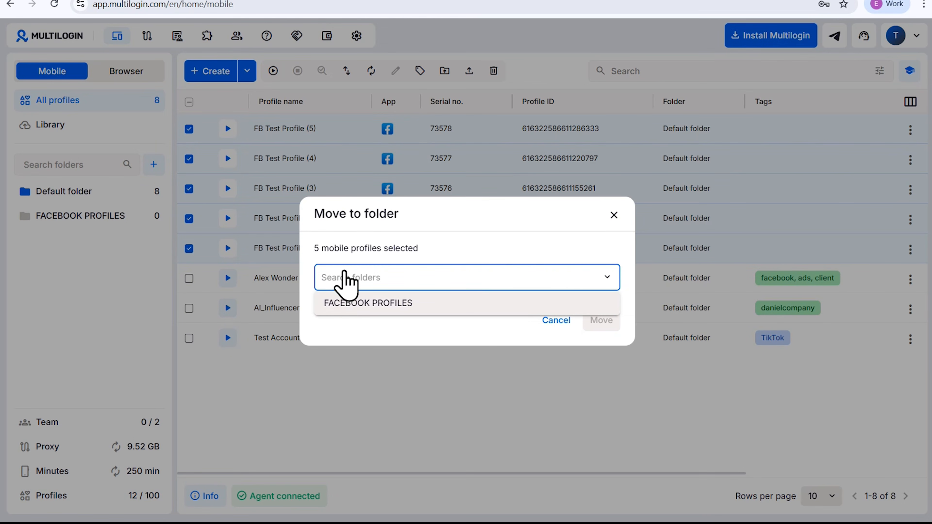
left_click(368, 303)
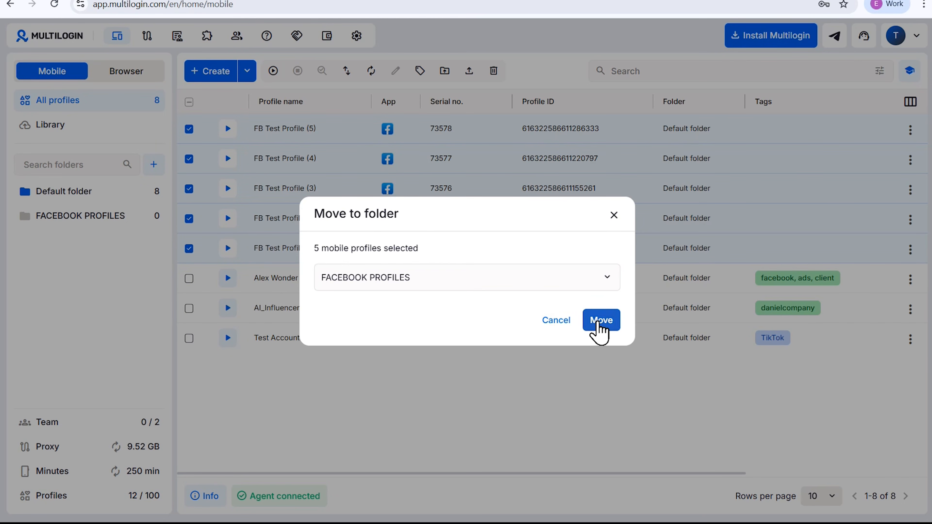
left_click(598, 323)
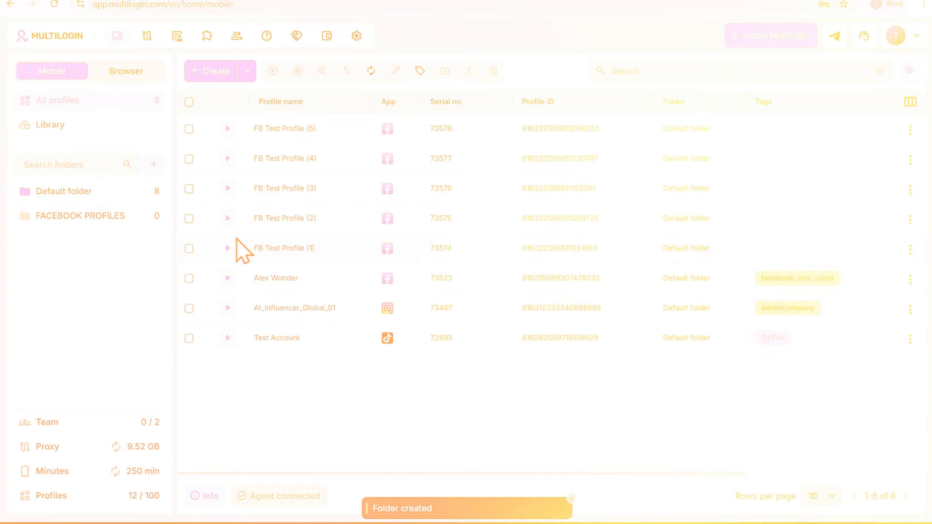
left_click(189, 249)
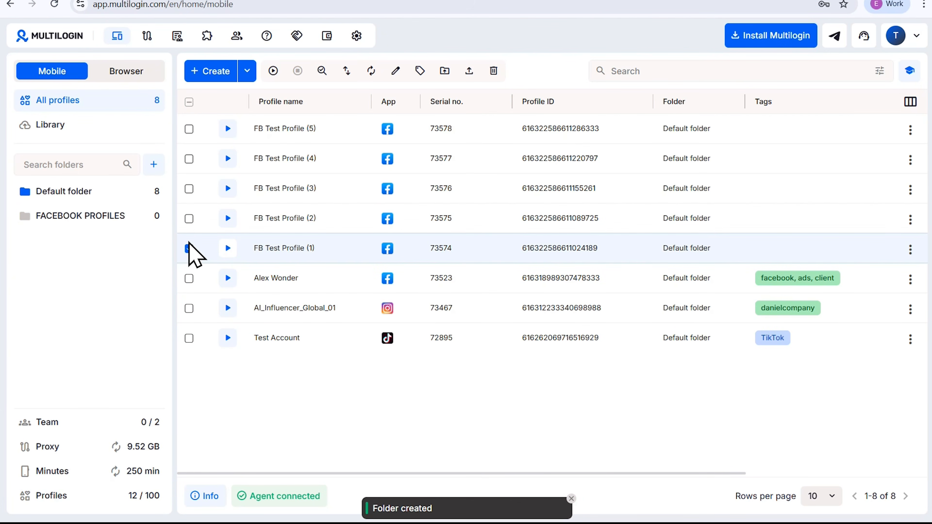
left_click(189, 219)
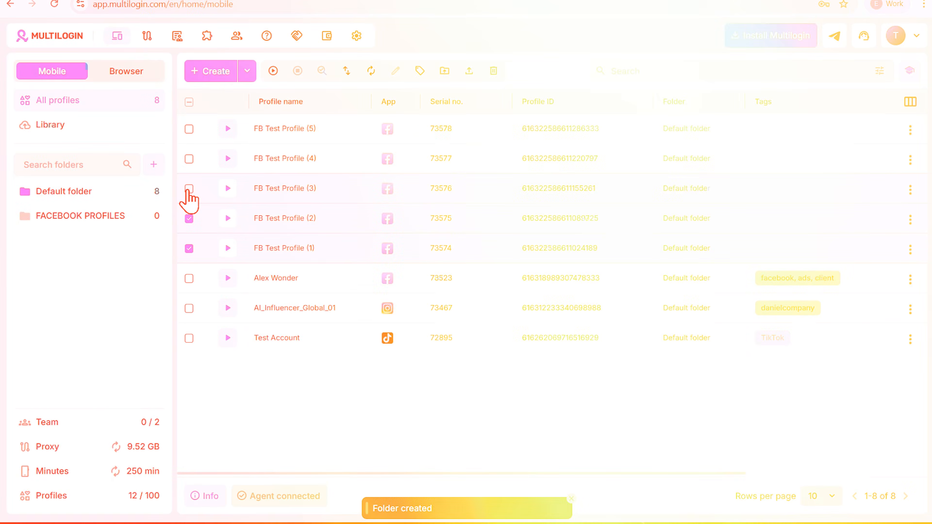